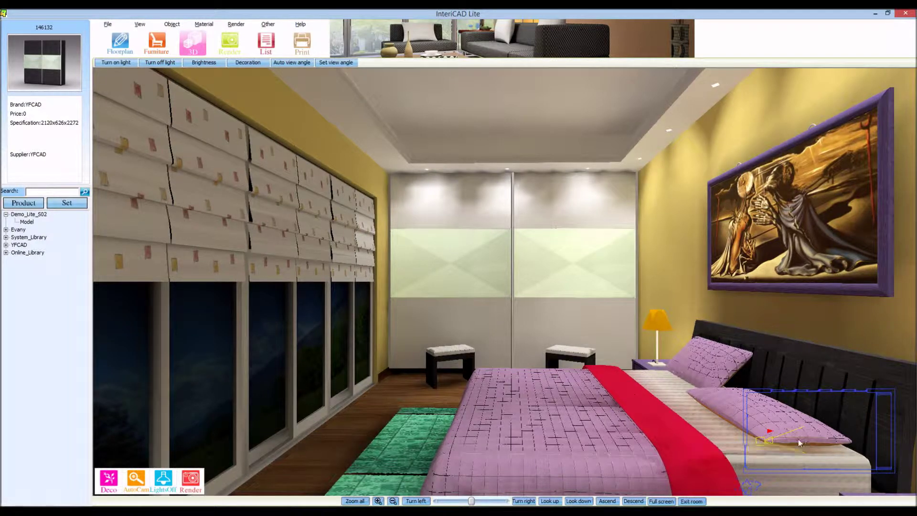
Move the camera beside the window wall, looking down the bedroom toward the wardrobe
left_click_drag(805, 444, 531, 377)
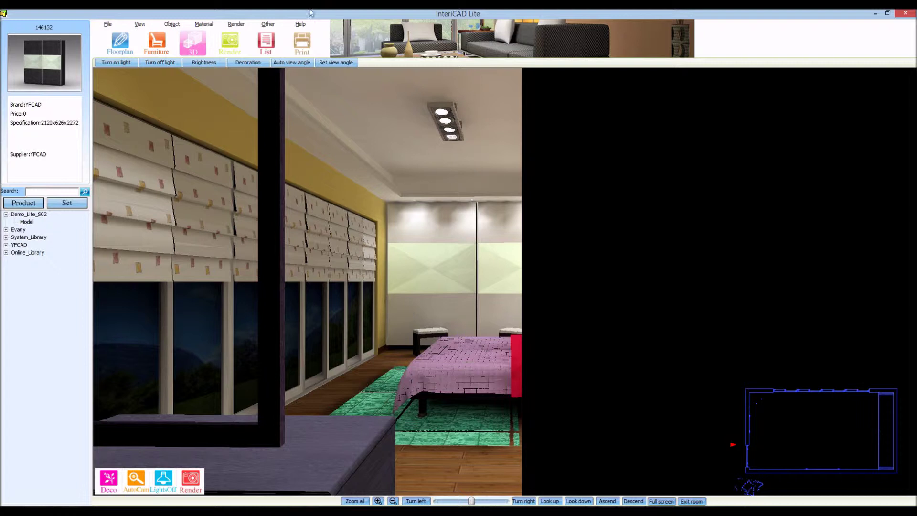
Hide the dark pillar with Object > Hide object
left_click(177, 26)
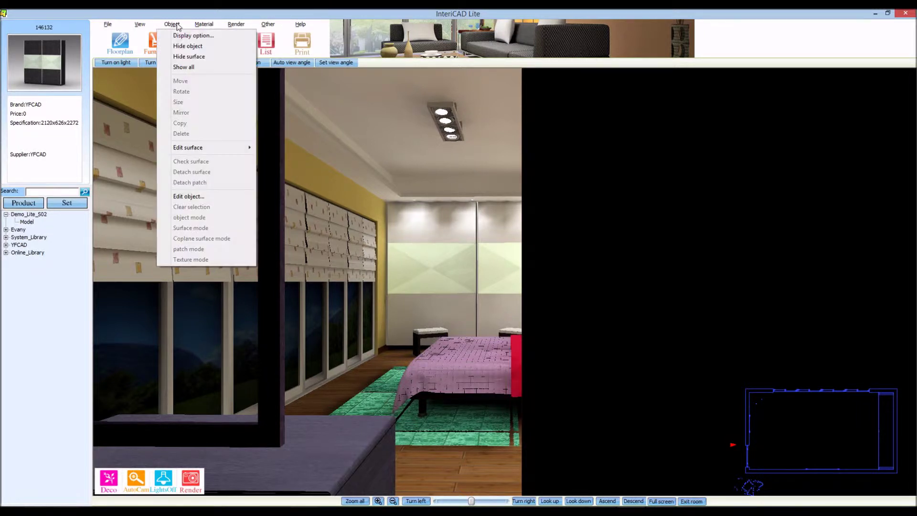
left_click(185, 46)
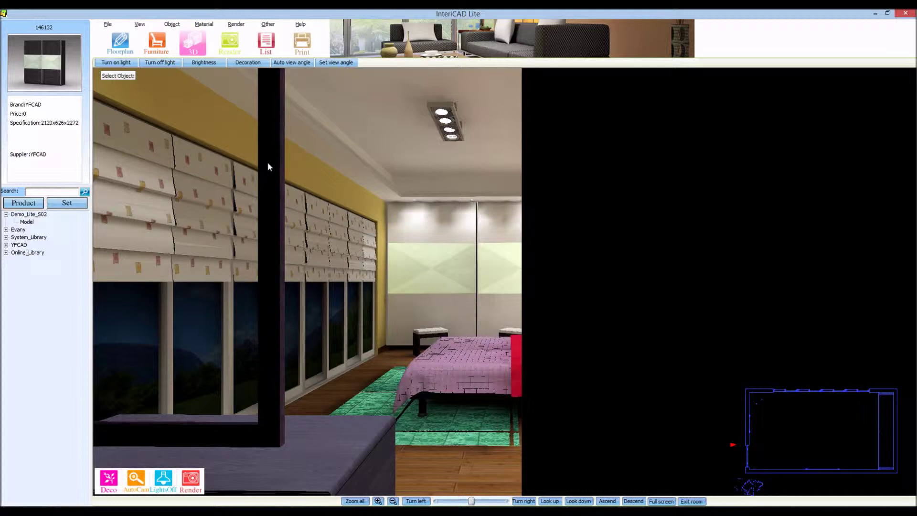
left_click(268, 163)
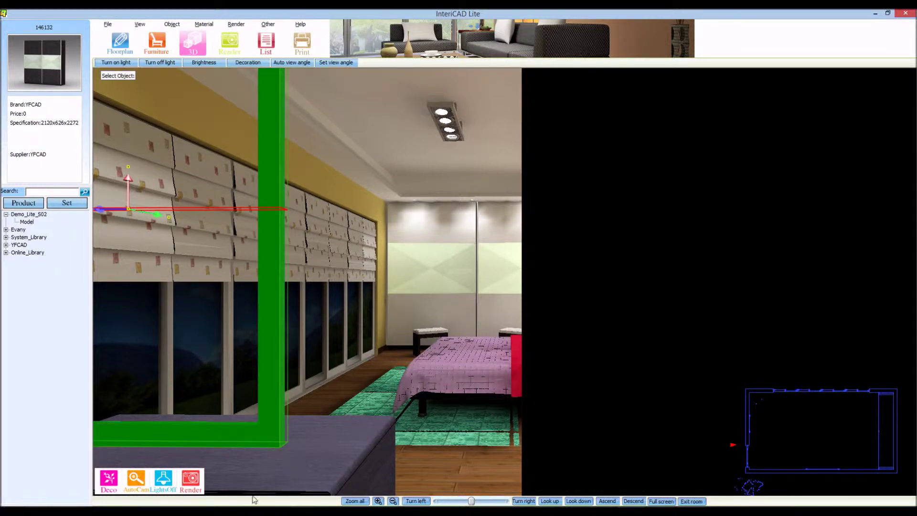
right_click(347, 273)
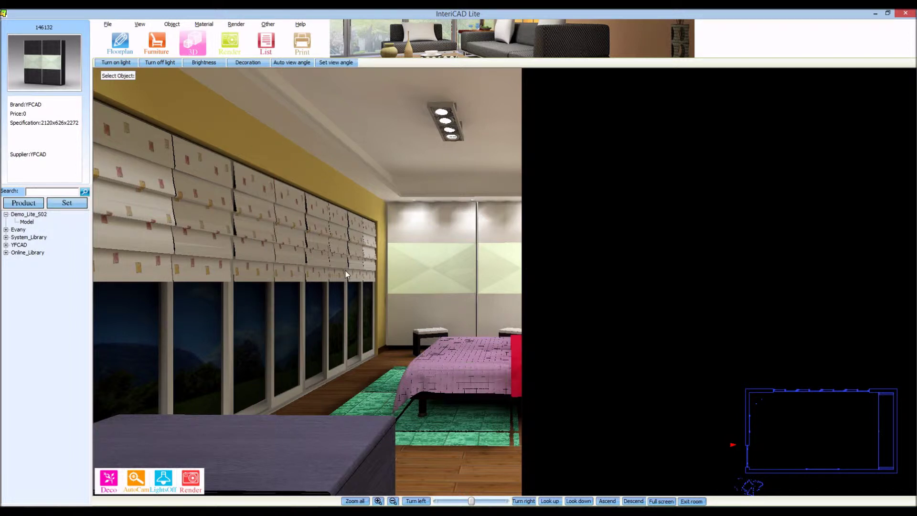
Hide the purple foreground bench and the black panel on the right
left_click(140, 24)
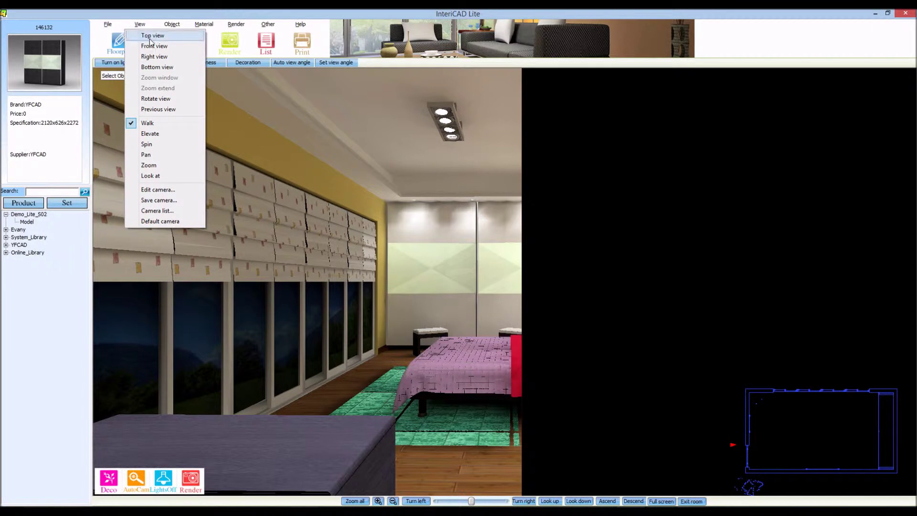
left_click(173, 24)
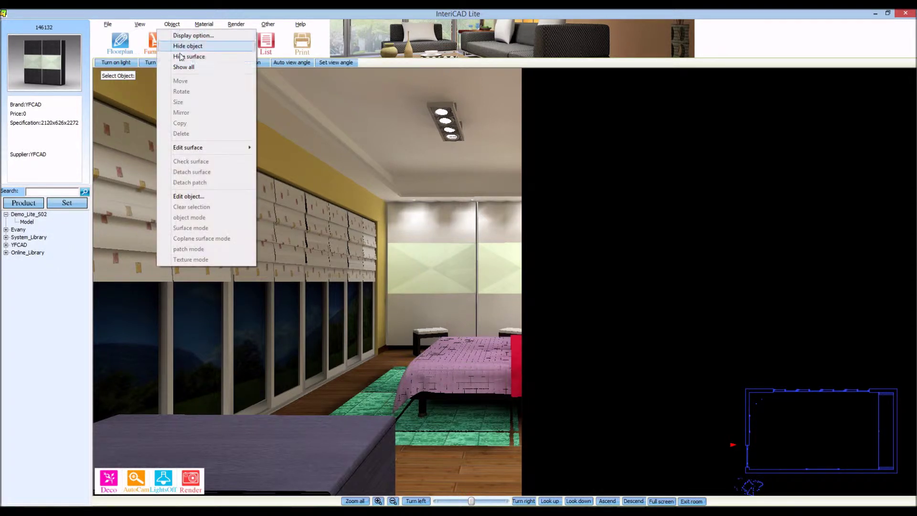
left_click(180, 48)
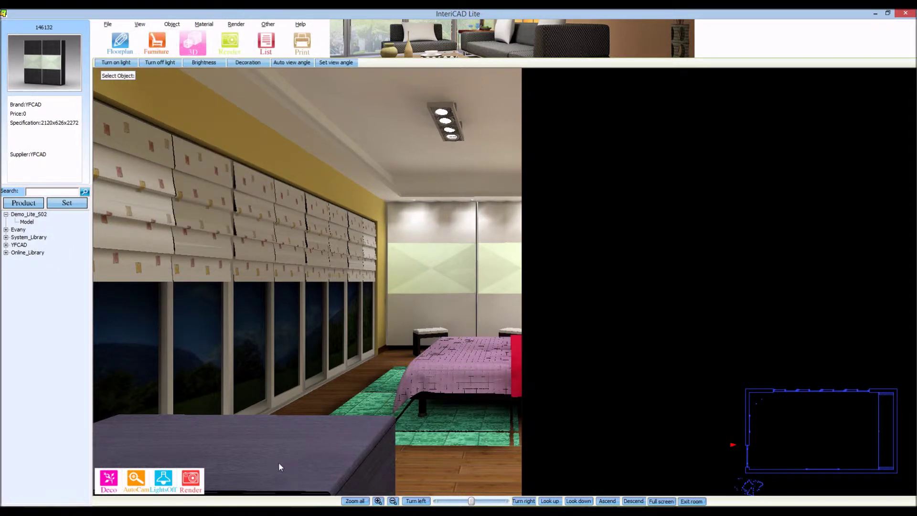
left_click(281, 478)
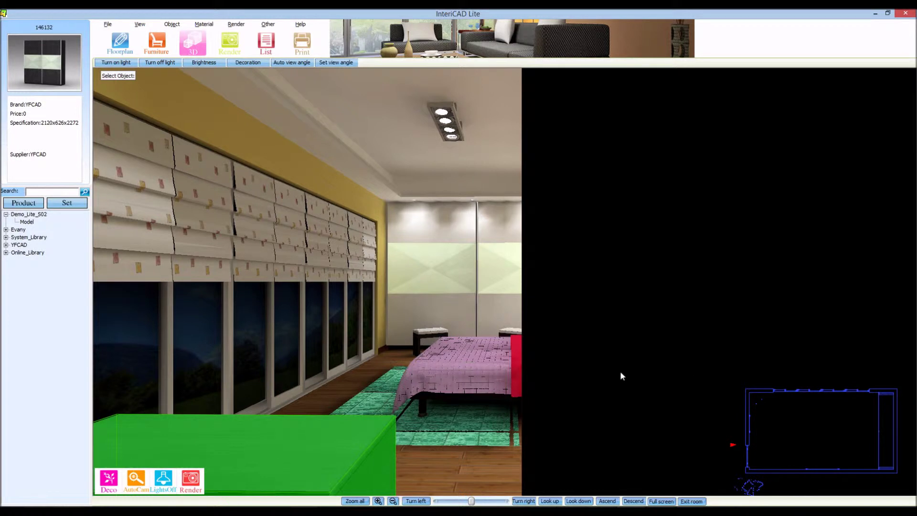
left_click(709, 313)
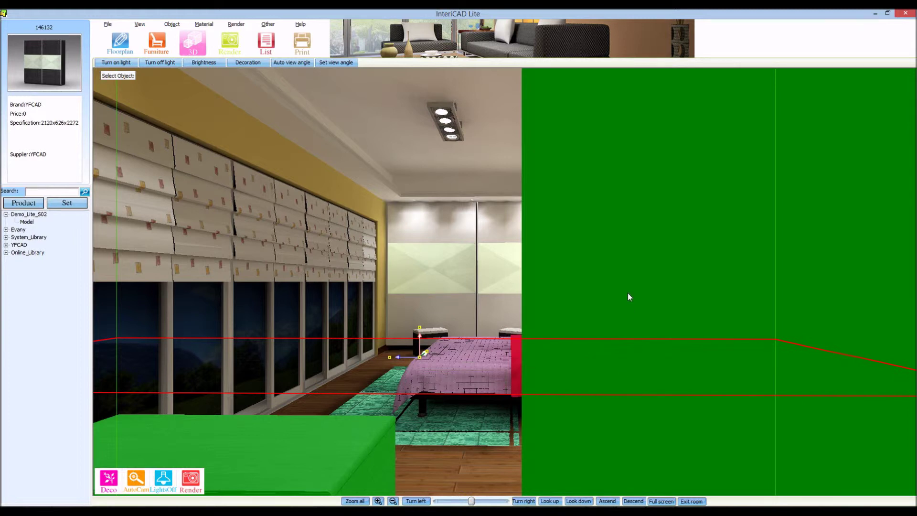
key("Delete")
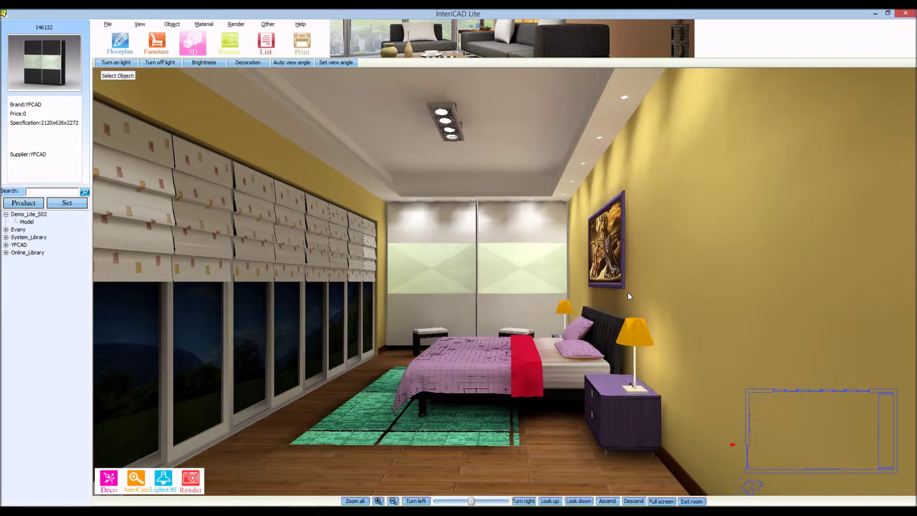
Rotate the view and set a camera angle looking across the bed toward the blue door
mouse_move(526, 308)
left_mouse_down()
mouse_move(535, 305)
mouse_move(525, 316)
mouse_move(532, 318)
mouse_move(506, 319)
mouse_move(531, 327)
left_mouse_up()
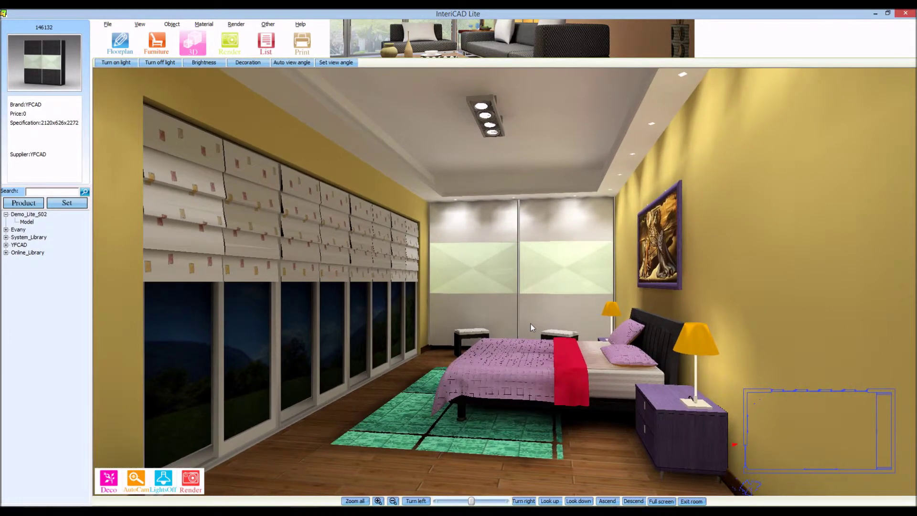
left_click_drag(388, 283, 397, 285)
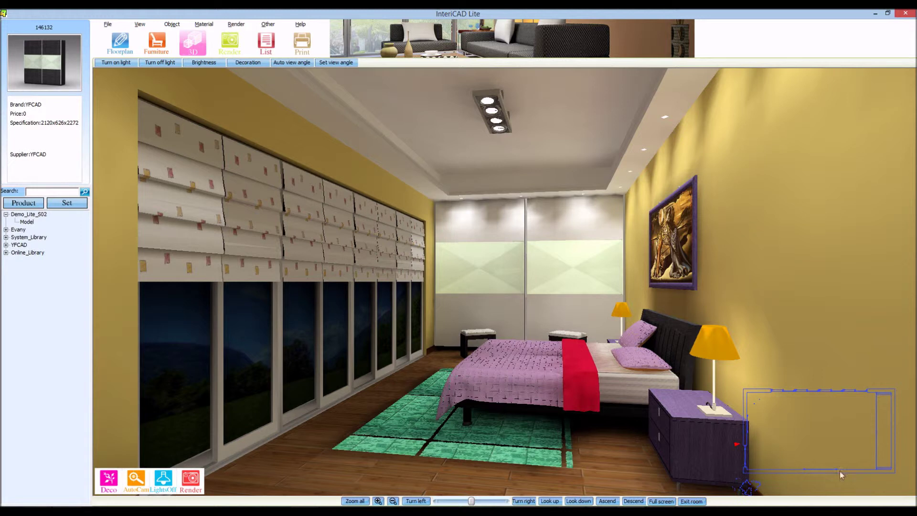
left_click_drag(863, 430, 818, 434)
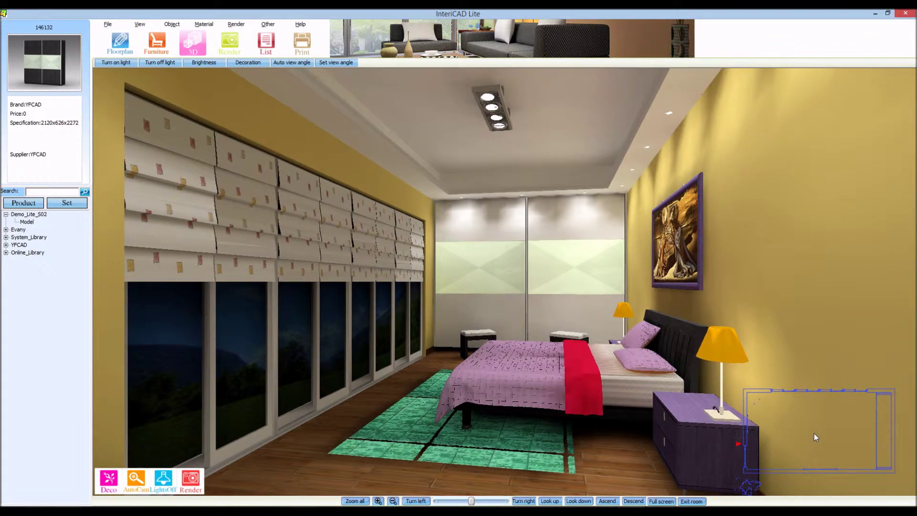
left_click(866, 441)
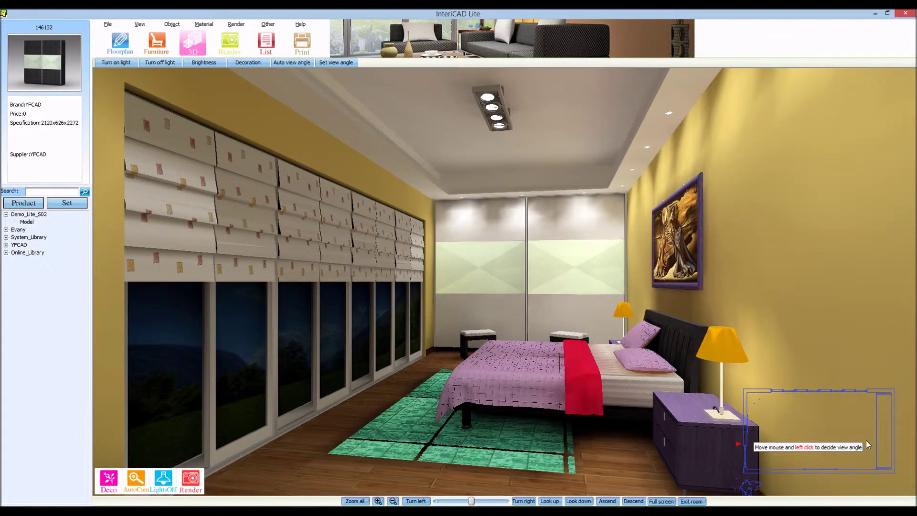
left_click(798, 441)
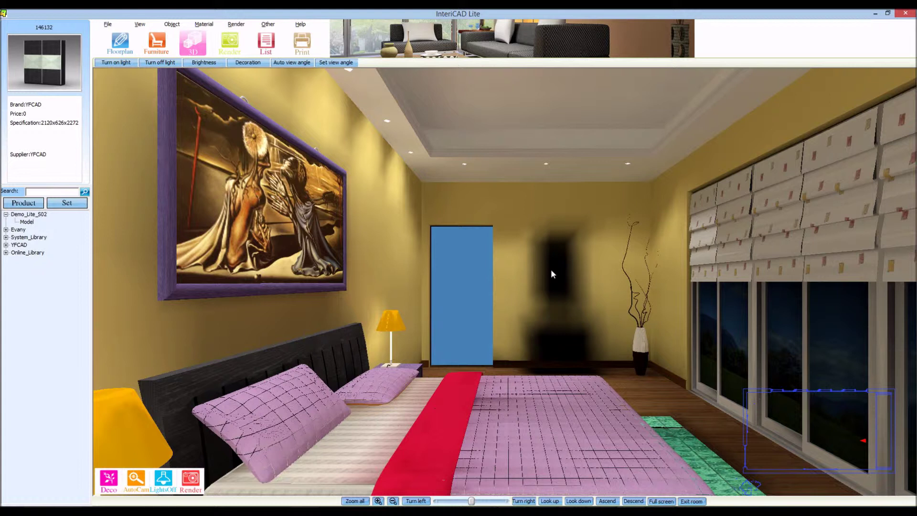
Show all hidden objects, then move the camera toward the right wall
left_click(175, 25)
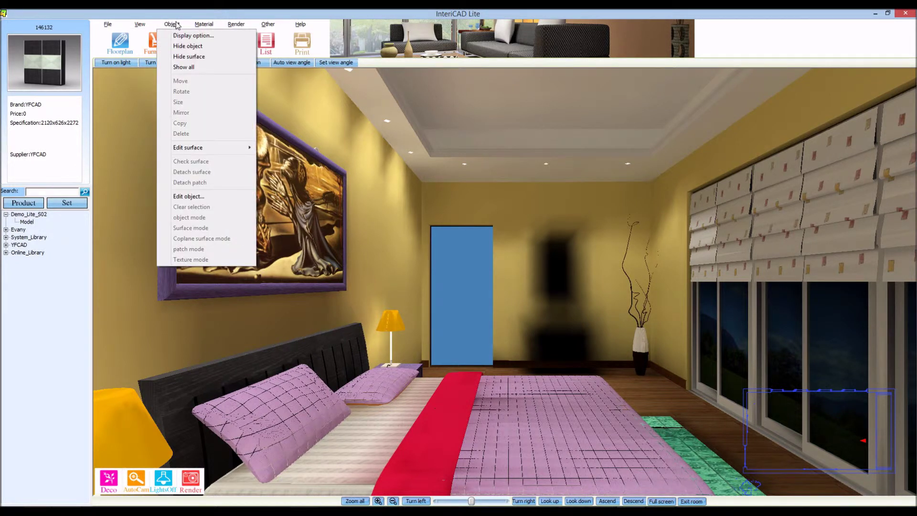
left_click(192, 68)
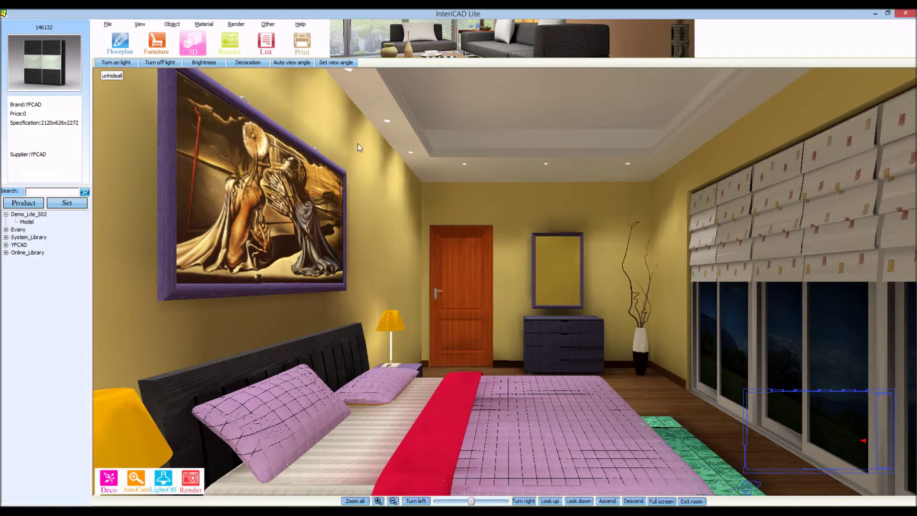
left_click_drag(497, 271, 489, 203)
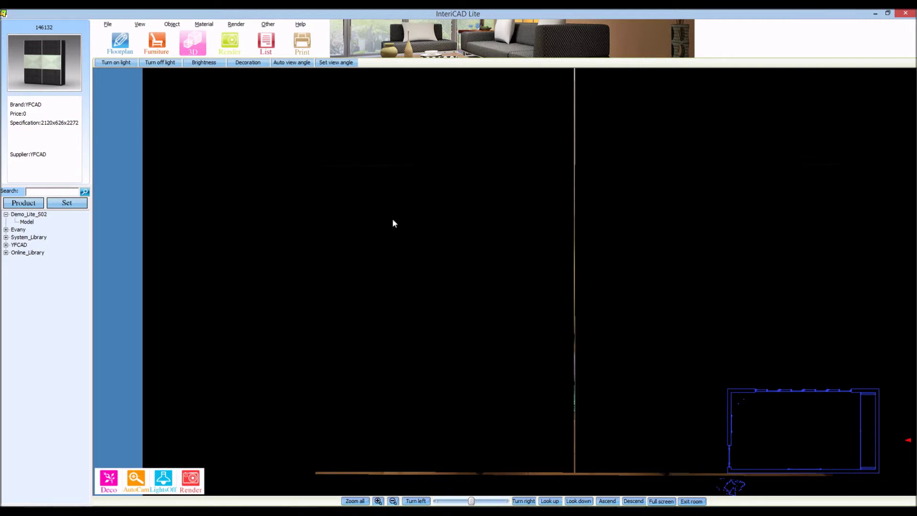
Hide the wardrobe that blocks the camera
left_click(204, 24)
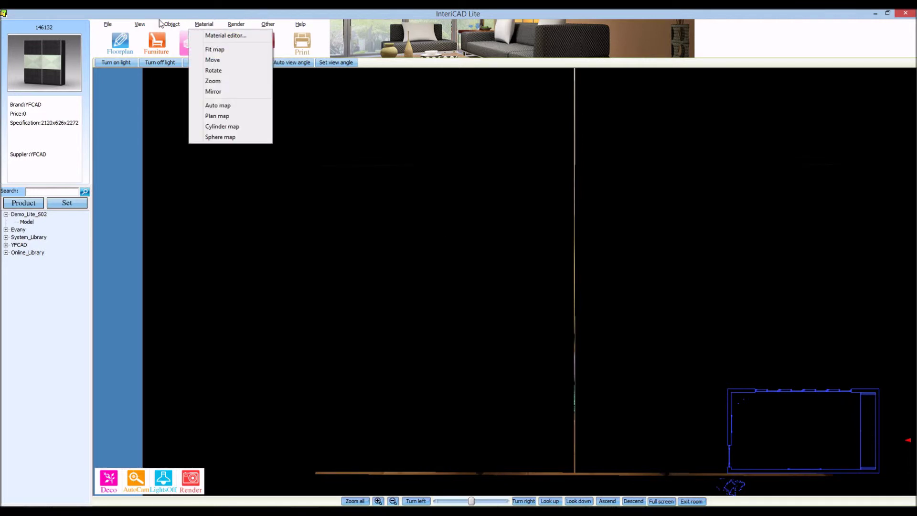
left_click(173, 24)
left_click(193, 47)
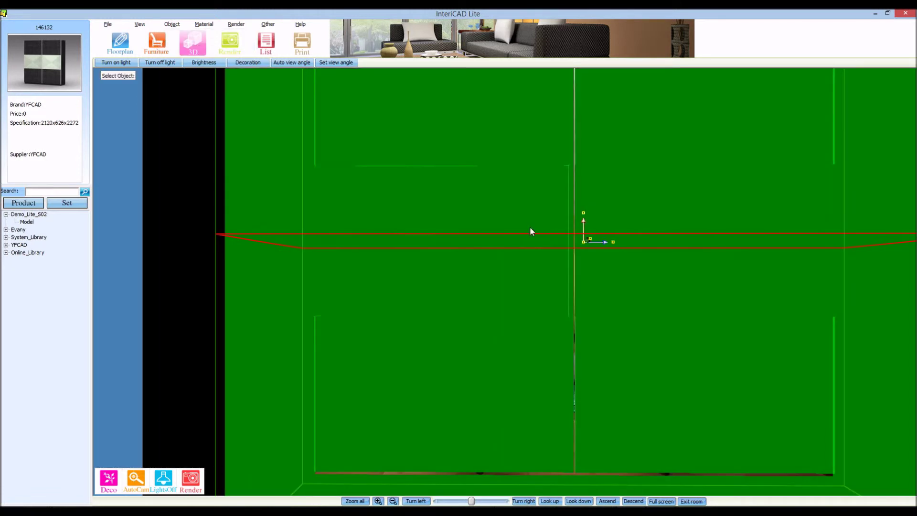
left_click(531, 229)
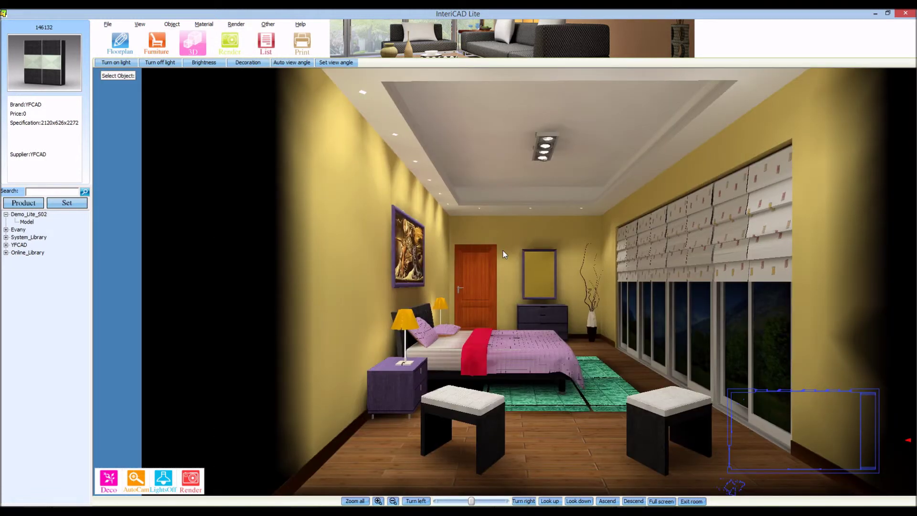
Zoom and turn the view around to face the bed end
scroll(503, 253, "up", 3)
left_click_drag(489, 250, 481, 244)
scroll(482, 241, "down", 1)
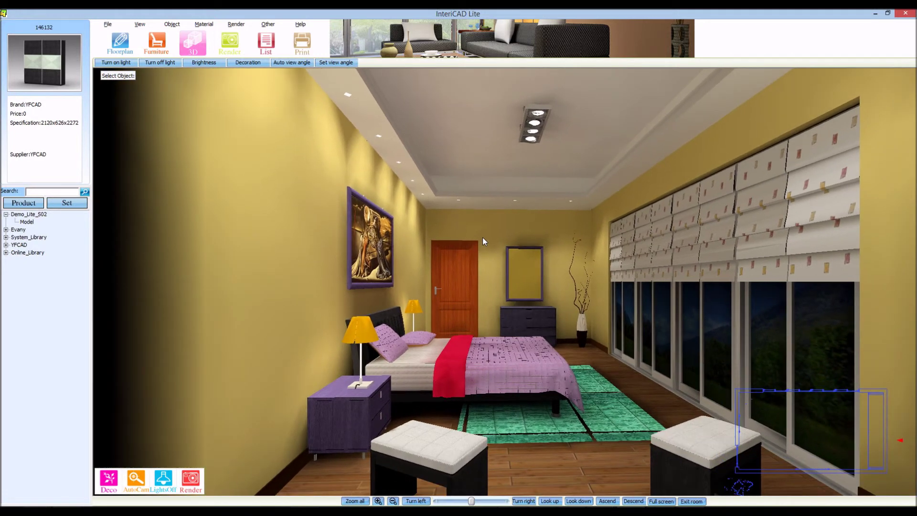
scroll(483, 237, "down", 2)
scroll(491, 230, "down", 1)
scroll(491, 231, "down", 1)
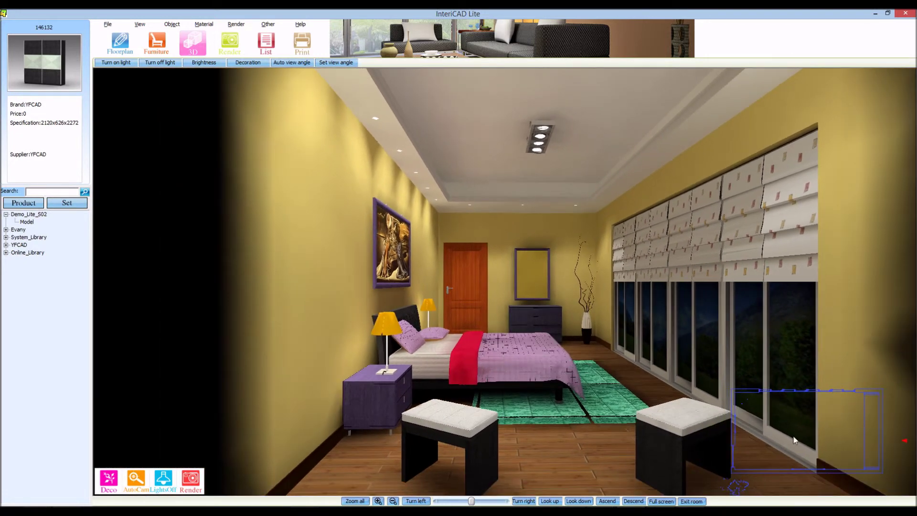
scroll(765, 434, "down", 1)
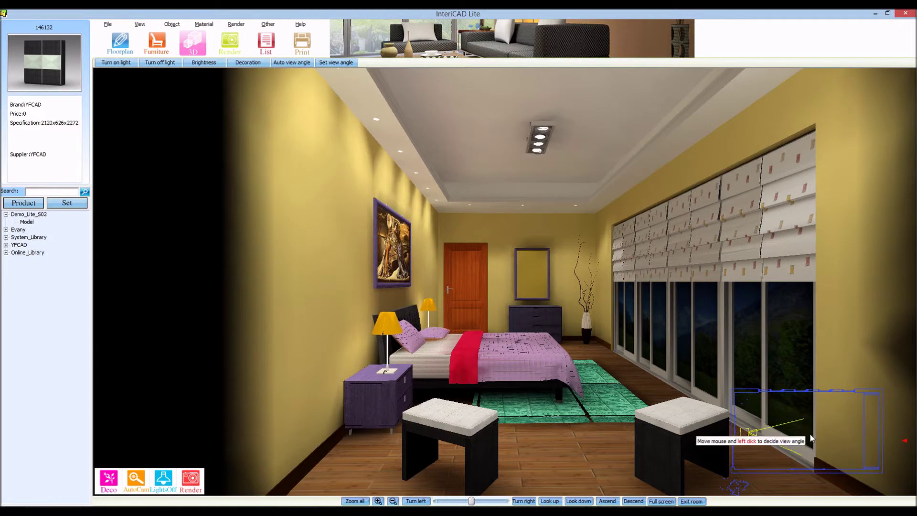
scroll(810, 439, "down", 1)
left_click_drag(764, 434, 855, 405)
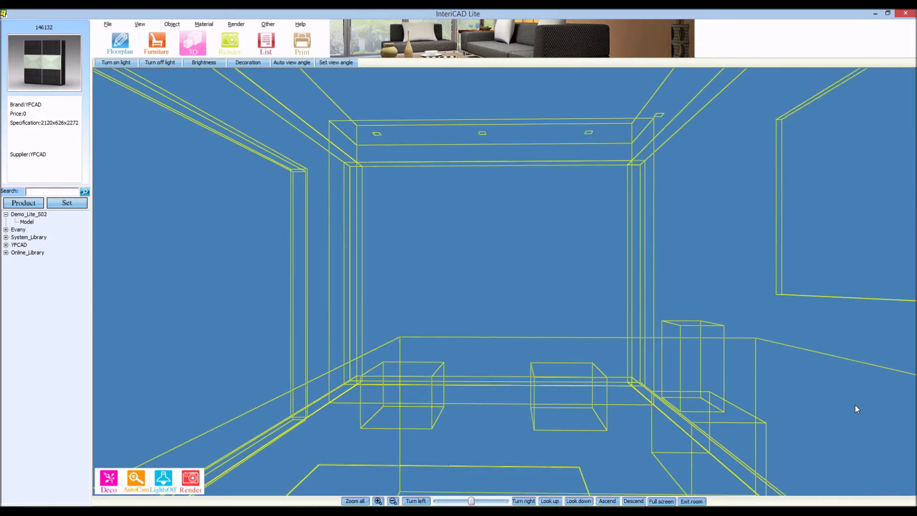
Use Object > Show all to bring the wardrobe back behind the bed
left_click(172, 24)
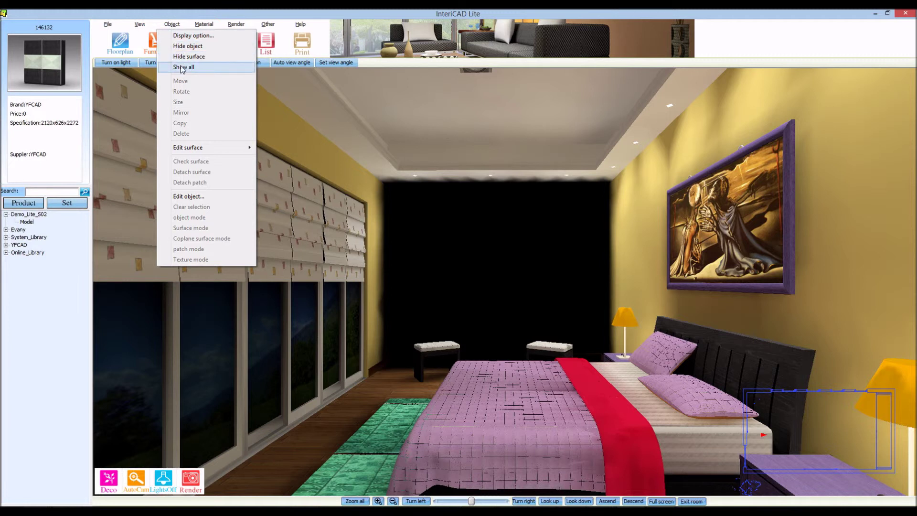
left_click(182, 68)
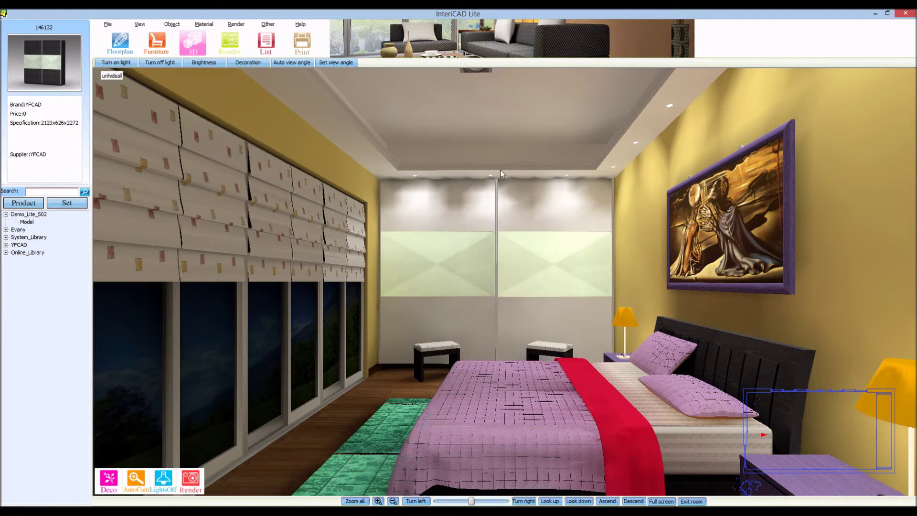